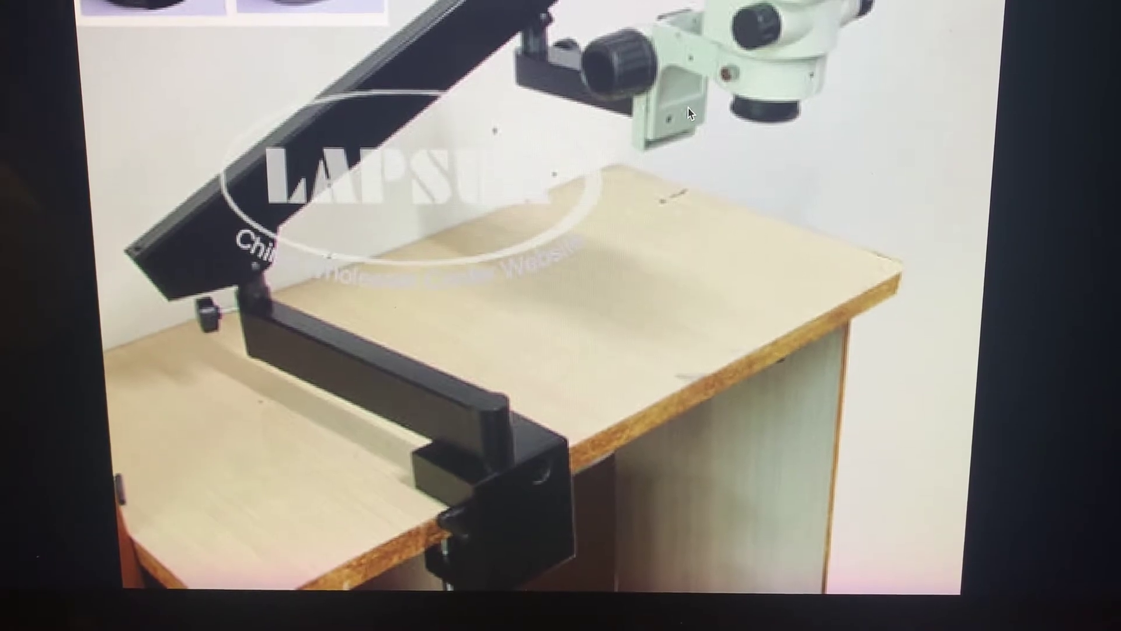
click(1095, 371)
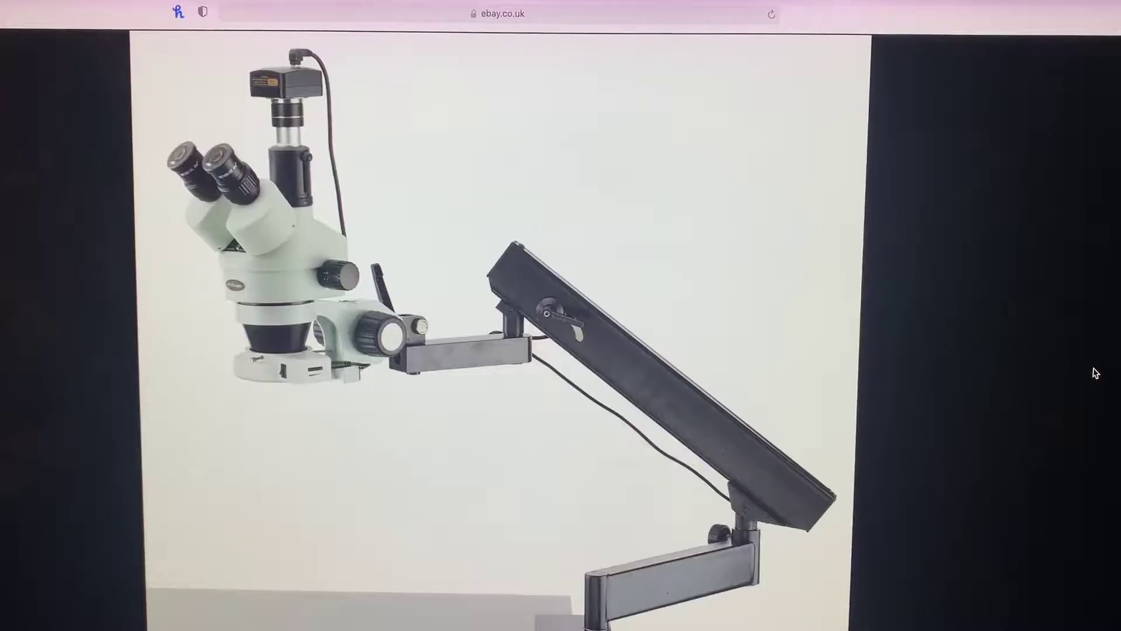